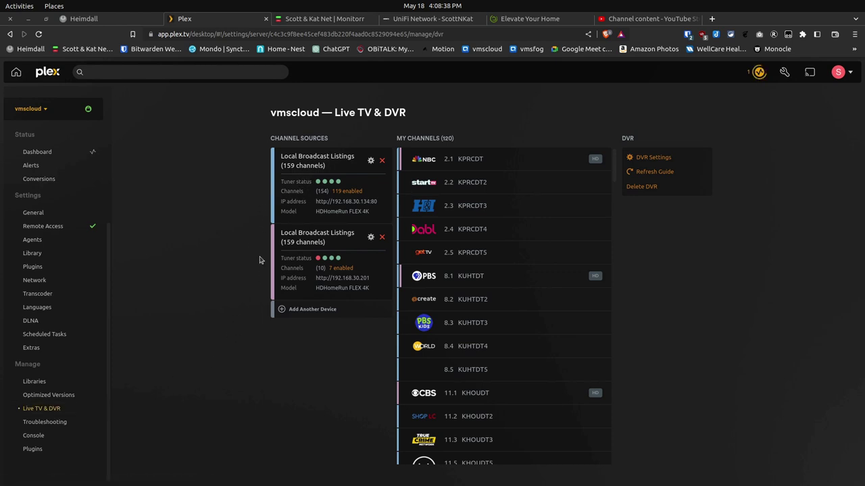
Step: Review the Plex channel matching lists of both HDHomeRun FLEX 4K tuners without changing them
left_click(351, 196)
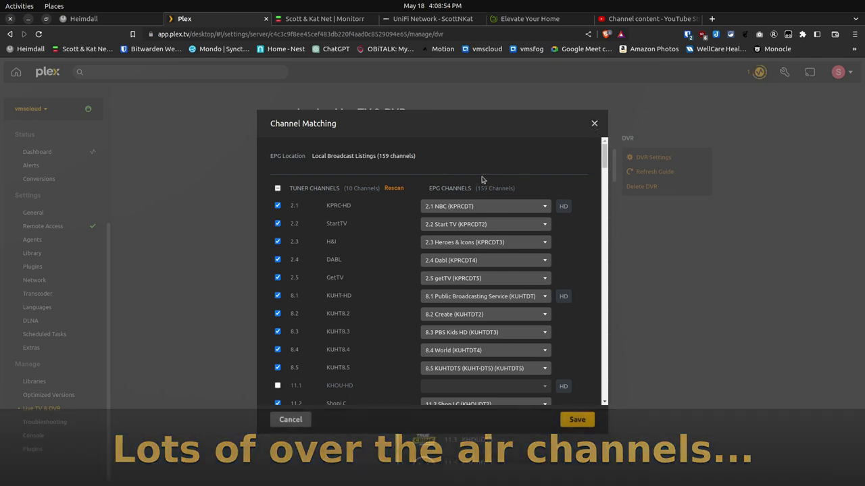
left_click(595, 125)
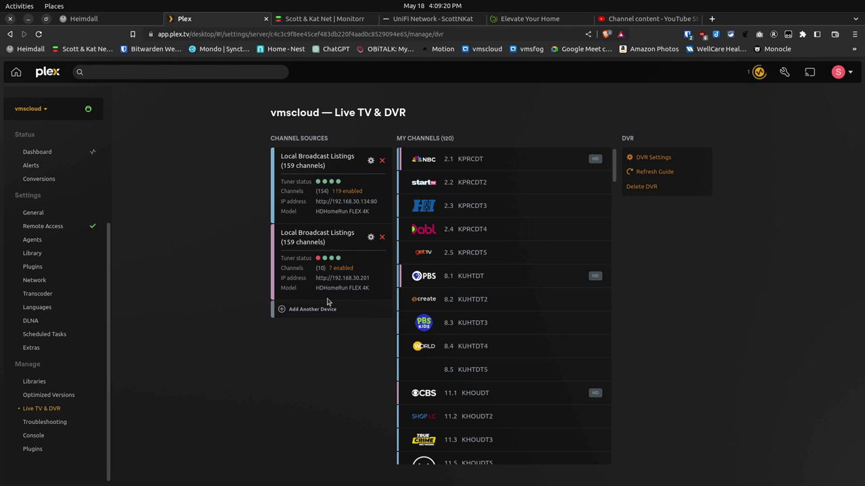
left_click(352, 269)
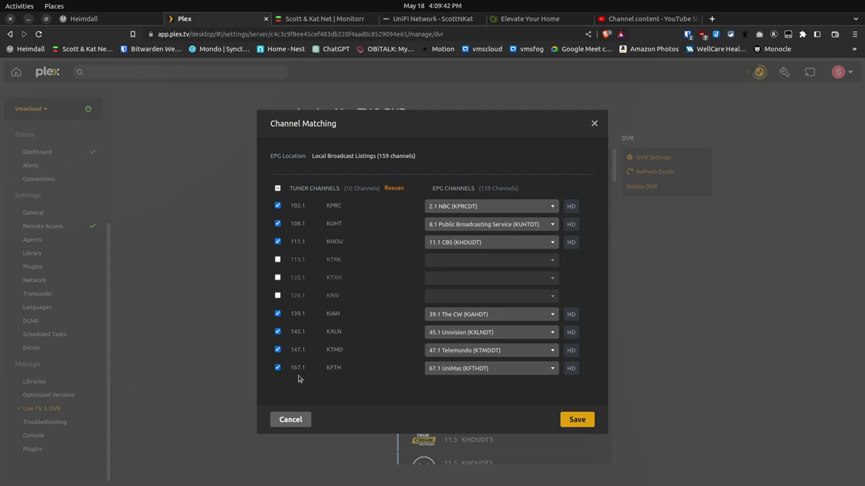
left_click(295, 419)
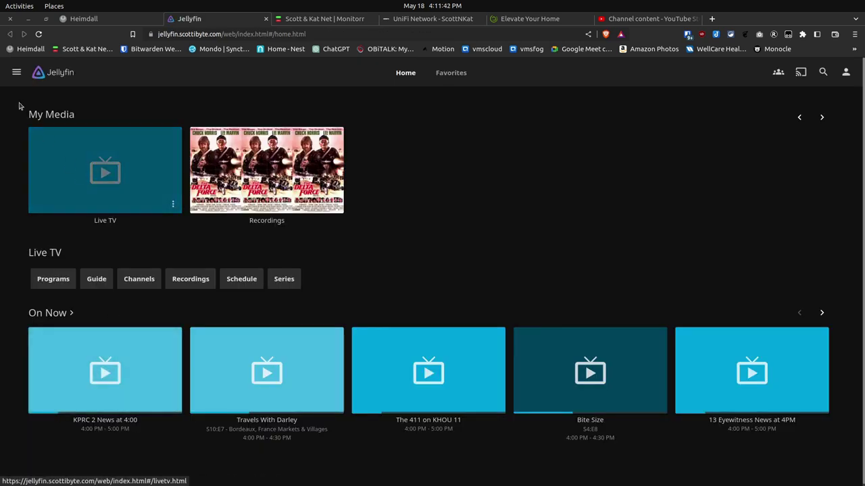
left_click(16, 73)
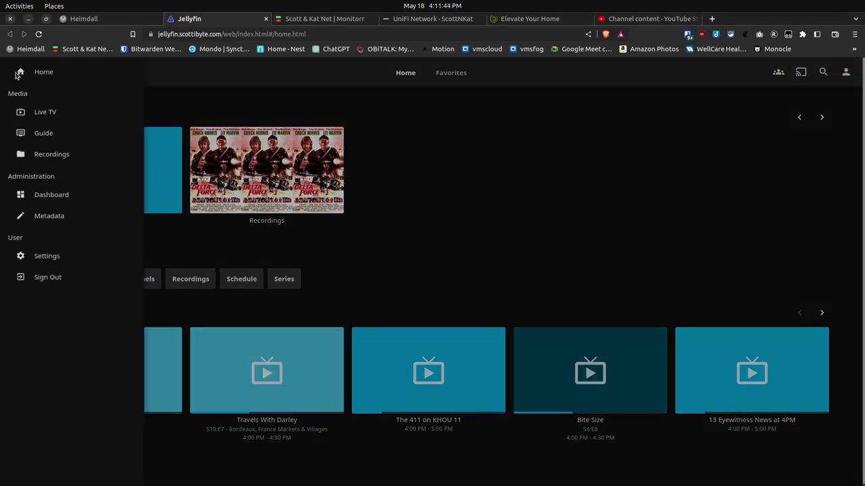
left_click(50, 194)
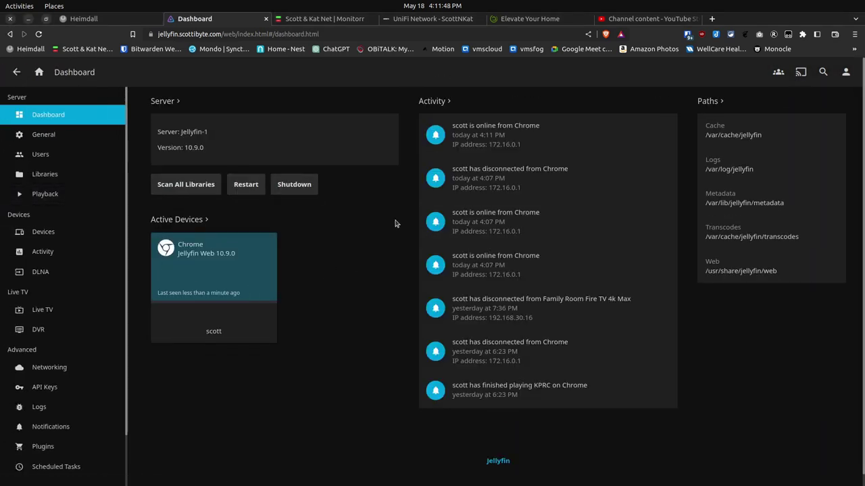
left_click(45, 315)
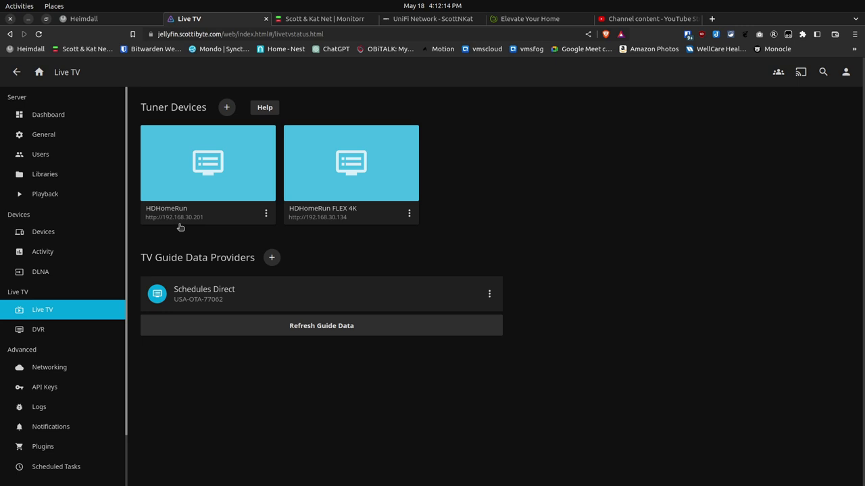
left_click(224, 170)
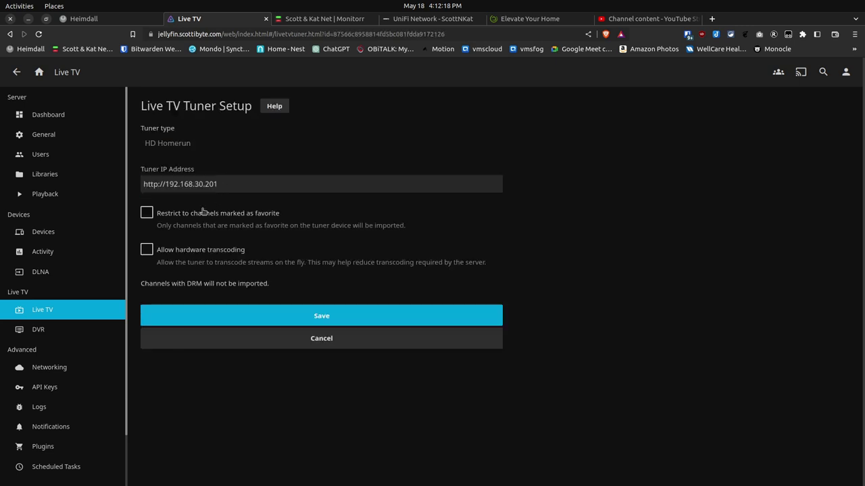
left_click(334, 346)
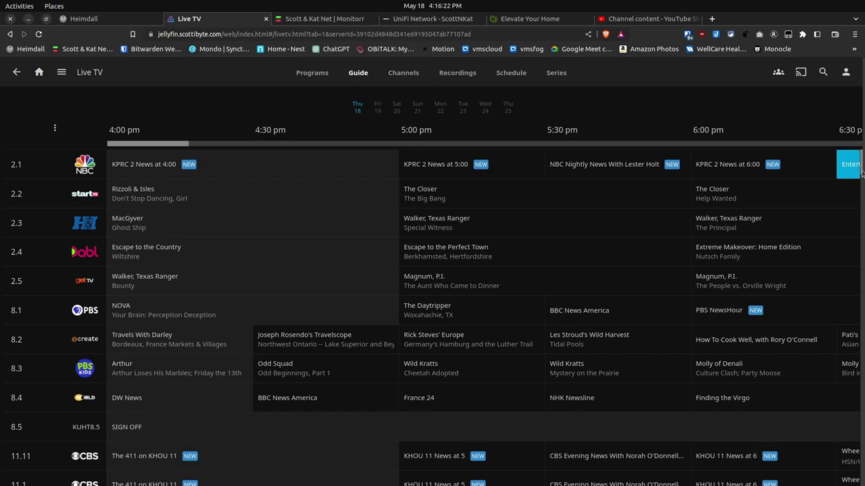
Step: Play channel 102.1 KPRC from the end of the Jellyfin TV guide, and leave the playback
left_click_drag(861, 174, 862, 480)
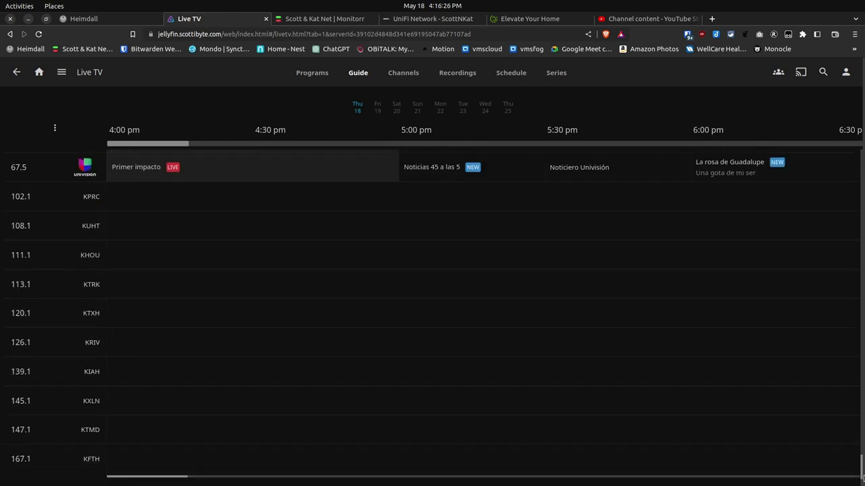
left_click(92, 197)
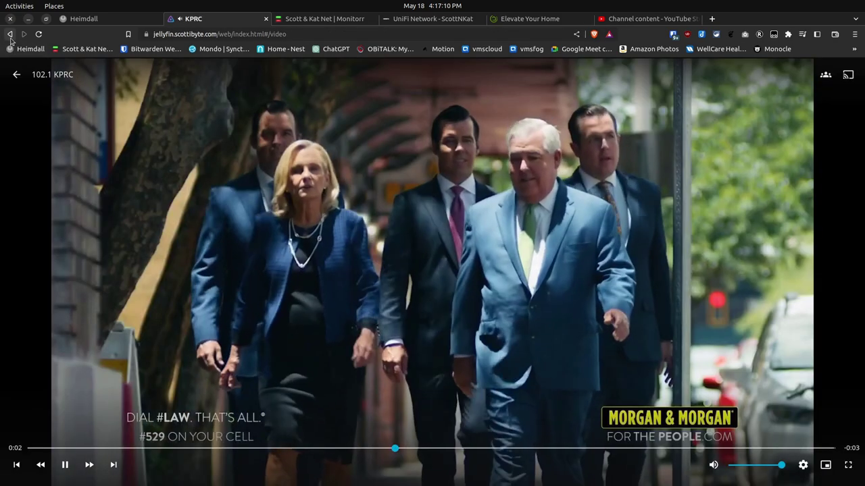
left_click(15, 74)
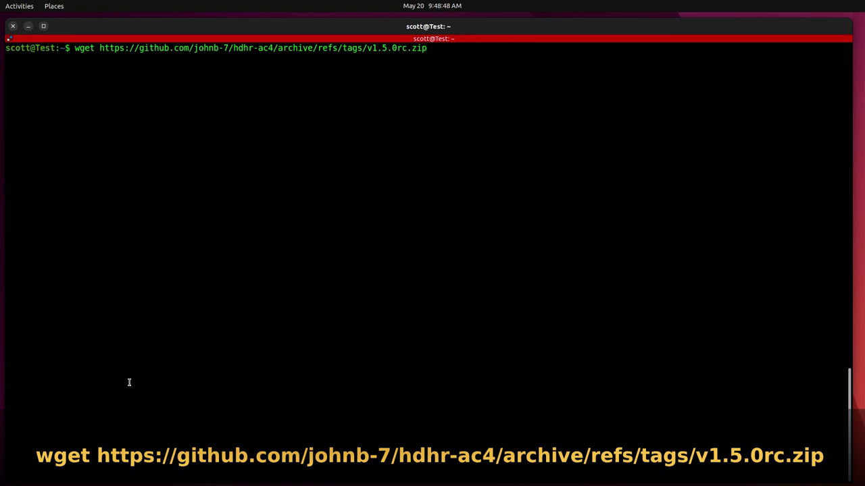
key("Return")
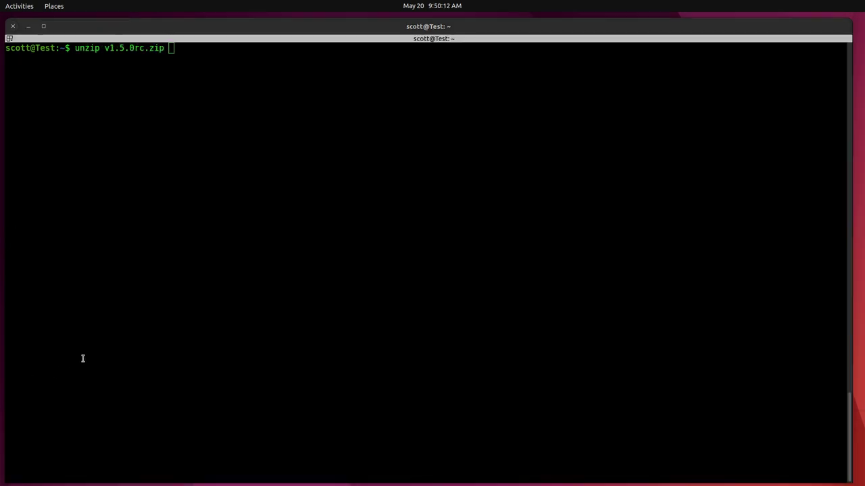
left_click(82, 358)
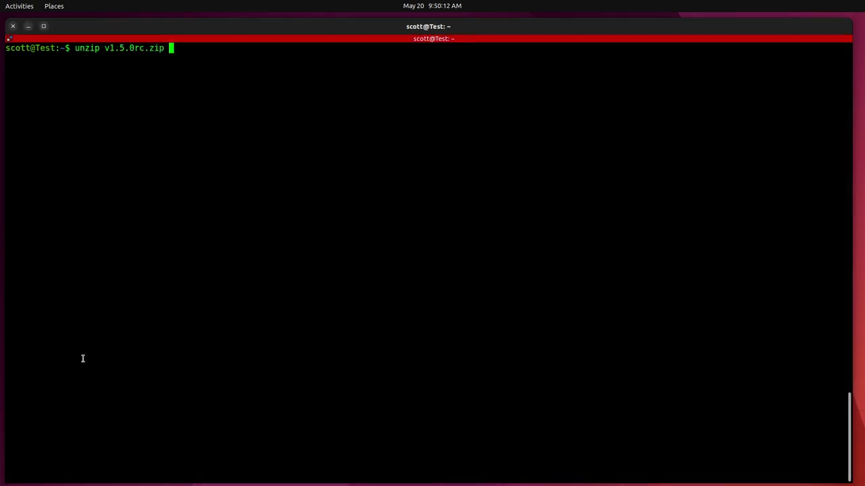
key("Return")
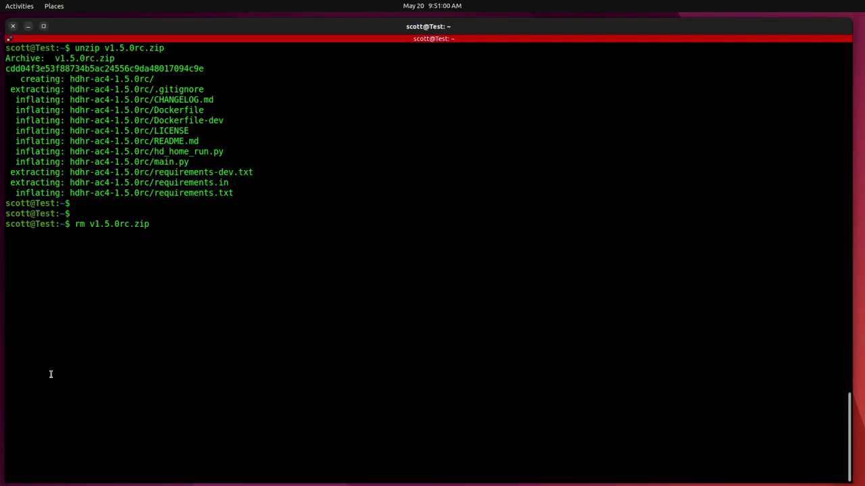
Step: Delete v1.5.0rc.zip and rename the extracted hdhr-ac4-1.5.0rc folder to hdhomerun
key("Return")
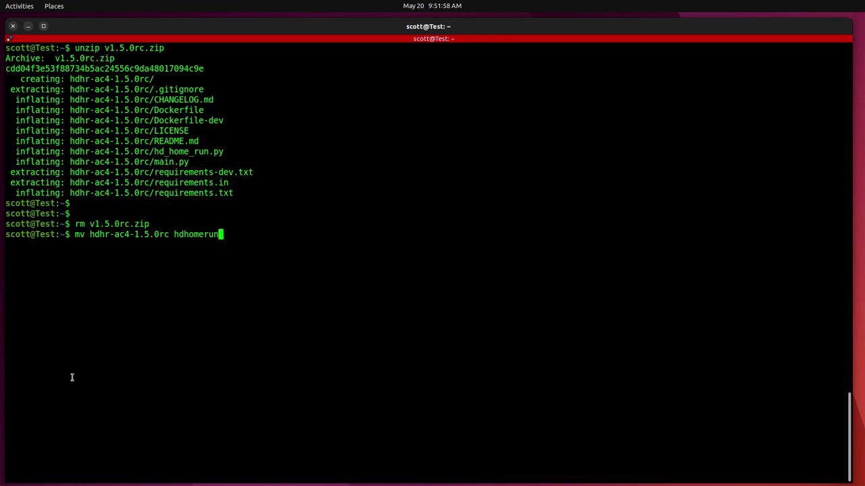
key("Return")
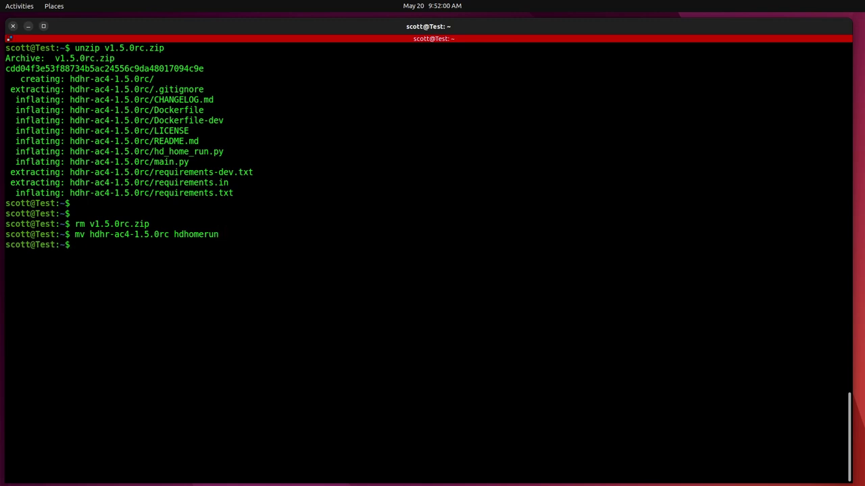
Step: Enter the hdhomerun folder and download emby-server-deb_4.8.0.36_amd64.deb from the MediaBrowser/Emby.Releases 4.8.0.36 release on GitHub using wget
type("cd hdhomerun")
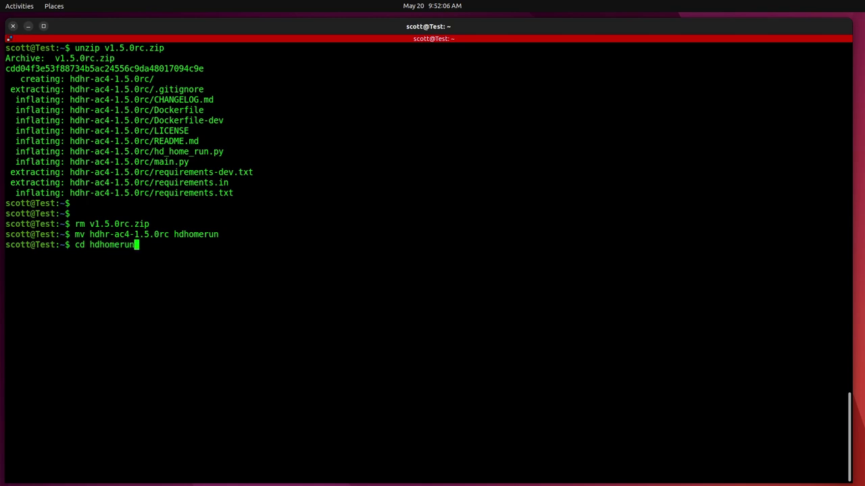
key("Return")
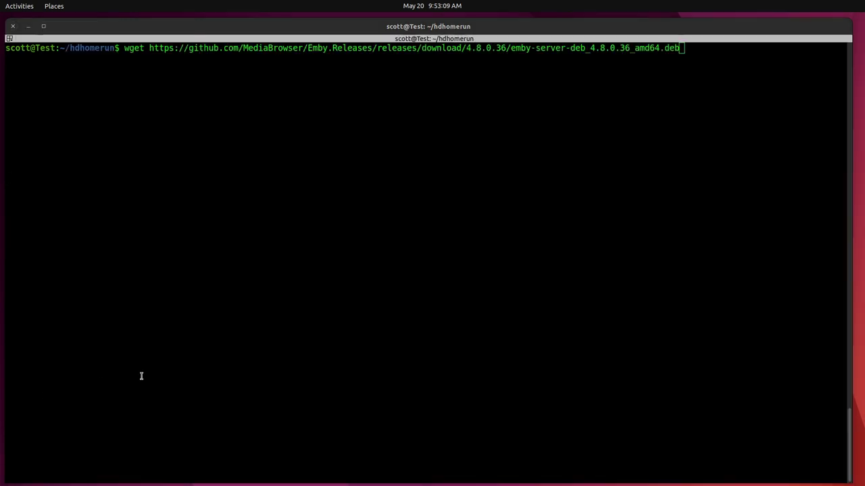
left_click(141, 376)
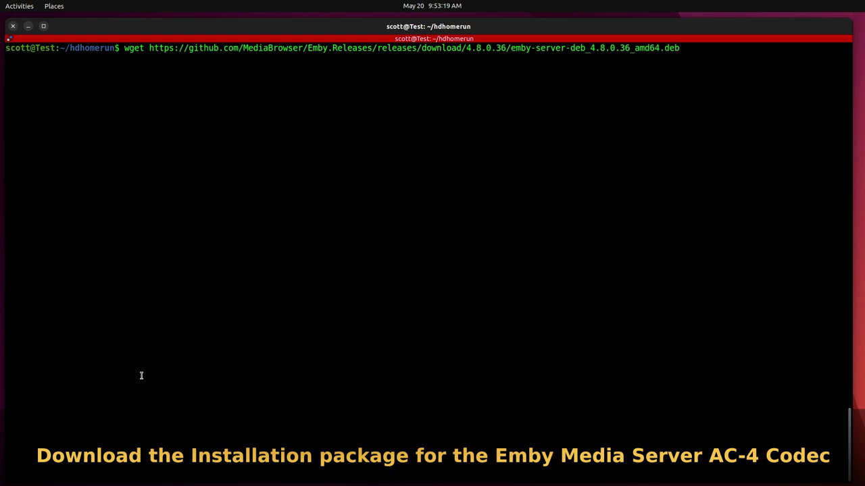
key("Return")
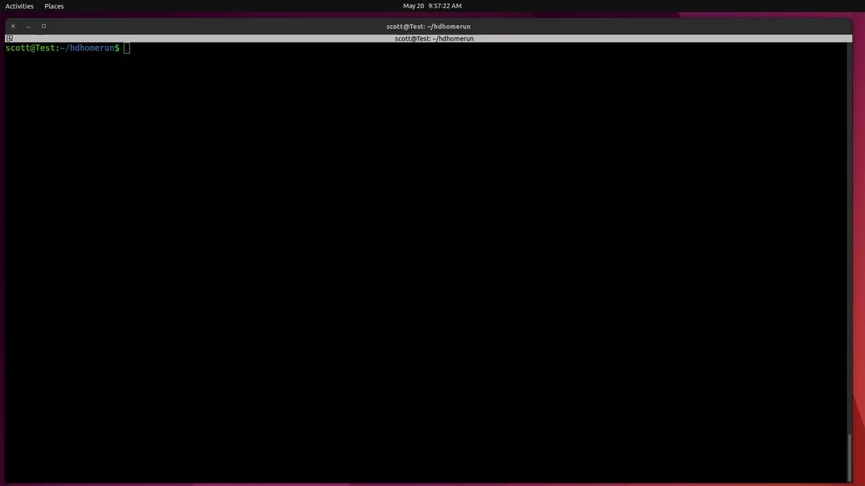
Step: Open the Dockerfile in nano and change the package in the Emby COPY line to emby-server-deb_4.8.0.36_amd64.deb
left_click(112, 334)
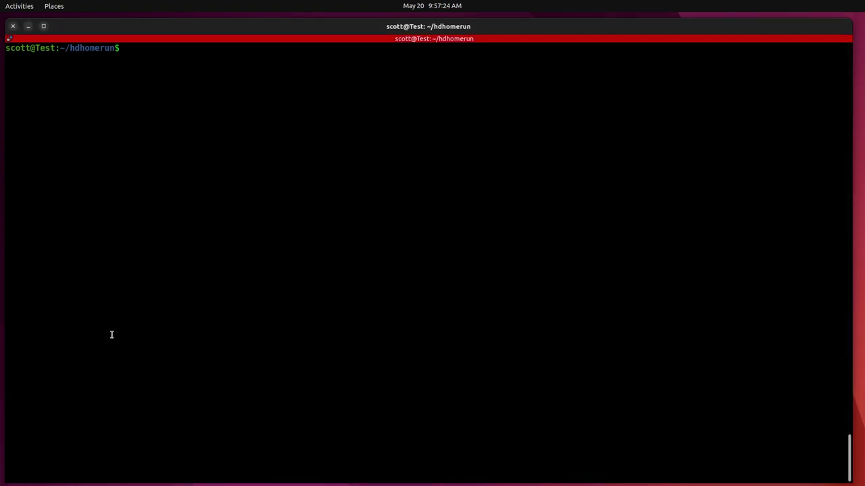
type("nano Dockerfile")
key("Return")
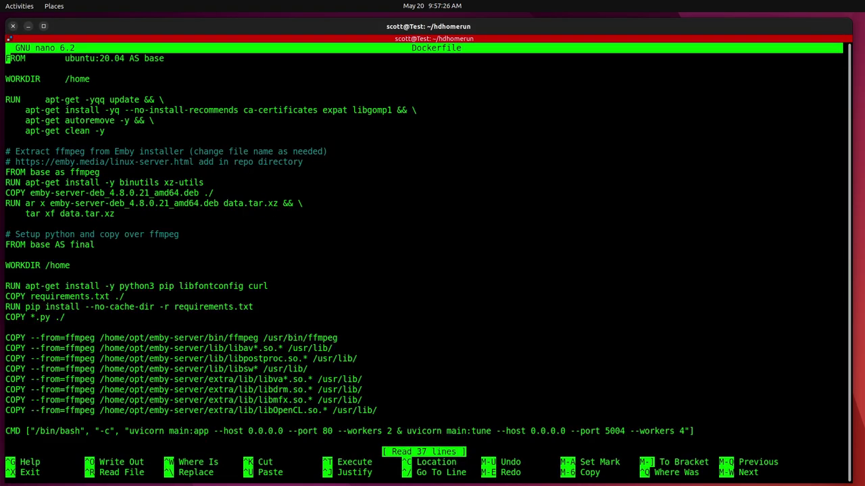
key("Down")
key("Down")
key("Down")
key("Down")
key("Down")
key("Down")
key("Down")
key("Down")
key("Down")
key("Down")
key("Down")
key("Down")
key("Down")
key("Right")
key("Right")
key("Right")
key("Right")
key("Right")
key("Right")
key("Right")
key("Right")
key("Right")
key("Right")
key("Right")
key("Right")
key("Right")
key("Right")
key("Right")
key("Right")
key("Right")
key("Right")
key("Right")
key("Right")
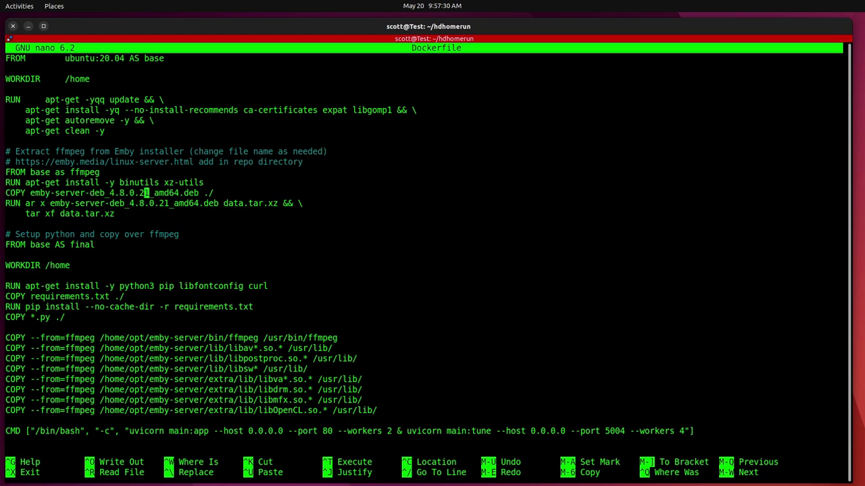
key("Right")
key("Right")
key("Right")
key("Right")
key("Right")
key("Right")
key("Right")
key("Right")
key("Right")
key("Right")
key("Right")
key("BackSpace")
key("BackSpace")
key("BackSpace")
key("BackSpace")
key("BackSpace")
key("BackSpace")
key("BackSpace")
key("BackSpace")
key("BackSpace")
key("BackSpace")
key("BackSpace")
key("BackSpace")
key("BackSpace")
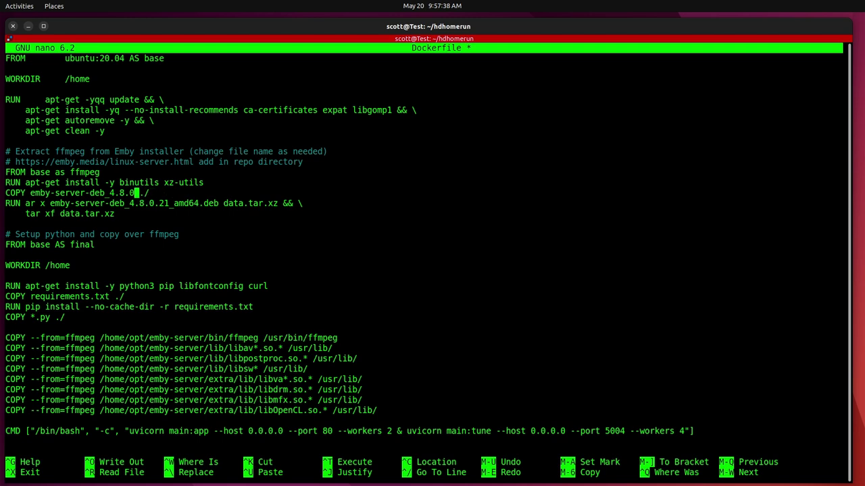
key("BackSpace")
key("BackSpace")
key("BackSpace")
key("BackSpace")
key("BackSpace")
key("BackSpace")
key("BackSpace")
key("BackSpace")
key("BackSpace")
key("BackSpace")
key("BackSpace")
key("BackSpace")
key("BackSpace")
key("BackSpace")
key("BackSpace")
key("BackSpace")
key("BackSpace")
key("BackSpace")
key("BackSpace")
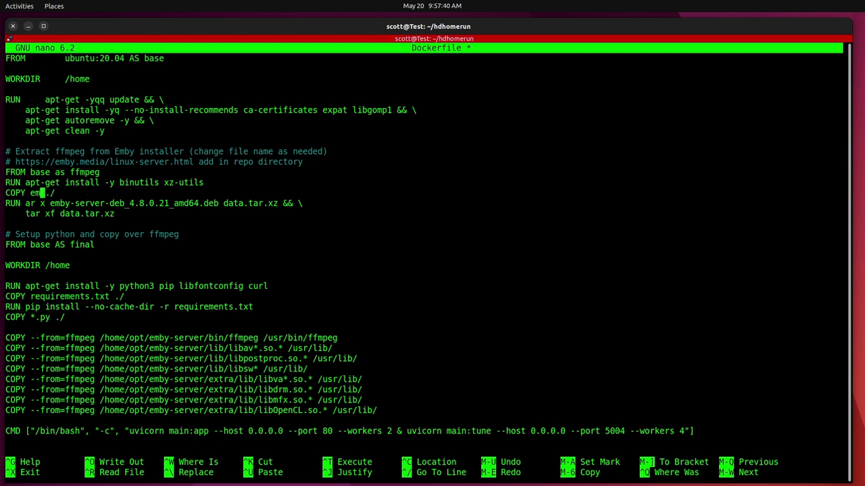
key("BackSpace")
key("BackSpace")
type("emby-server-deb_4.8.0.36_amd64.deb")
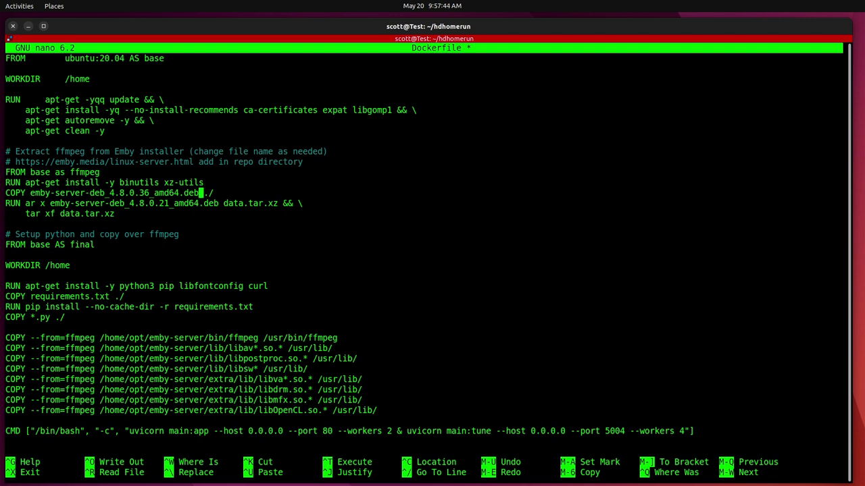
Step: Change the package name in the Dockerfile's RUN ar x line to emby-server-deb_4.8.0.36_amd64.deb
key("Down")
key("Right")
key("Right")
key("Right")
key("Right")
key("BackSpace")
key("BackSpace")
key("BackSpace")
key("BackSpace")
key("BackSpace")
key("BackSpace")
key("BackSpace")
key("BackSpace")
key("BackSpace")
key("BackSpace")
key("BackSpace")
key("BackSpace")
key("BackSpace")
key("BackSpace")
key("BackSpace")
key("BackSpace")
key("BackSpace")
key("BackSpace")
key("BackSpace")
key("BackSpace")
key("BackSpace")
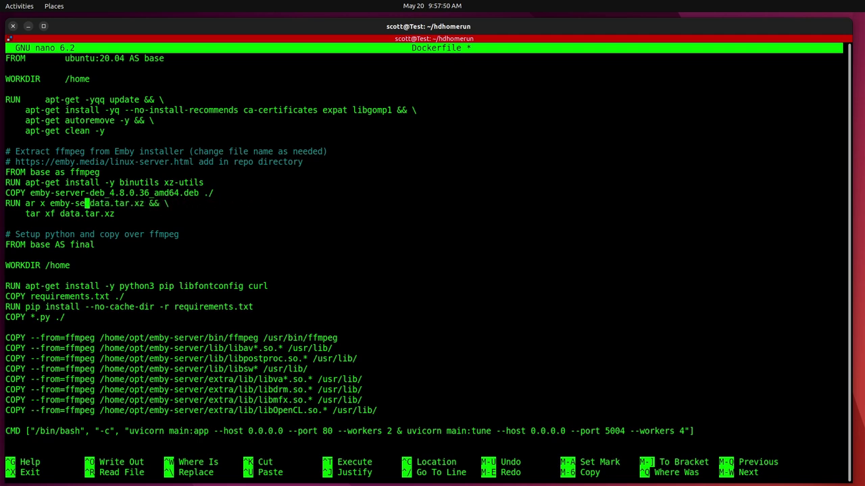
key("BackSpace")
key("BackSpace")
key("BackSpace")
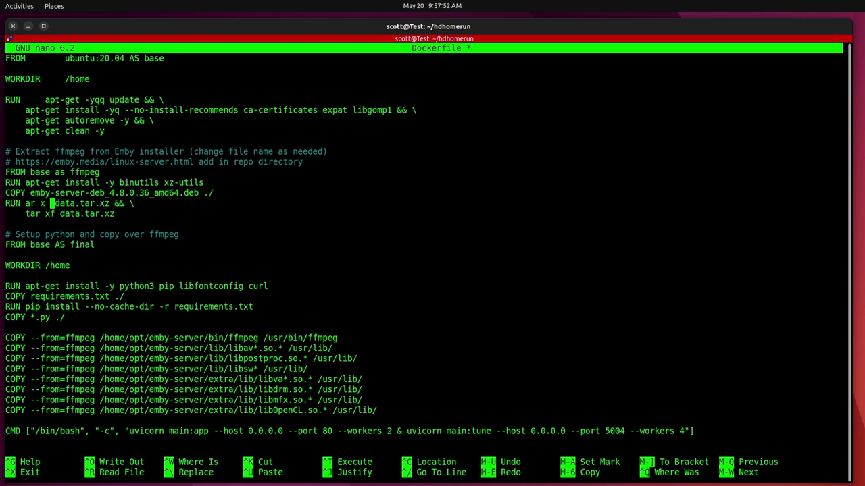
type("emby-server-deb_4.8.0.36_amd64.deb")
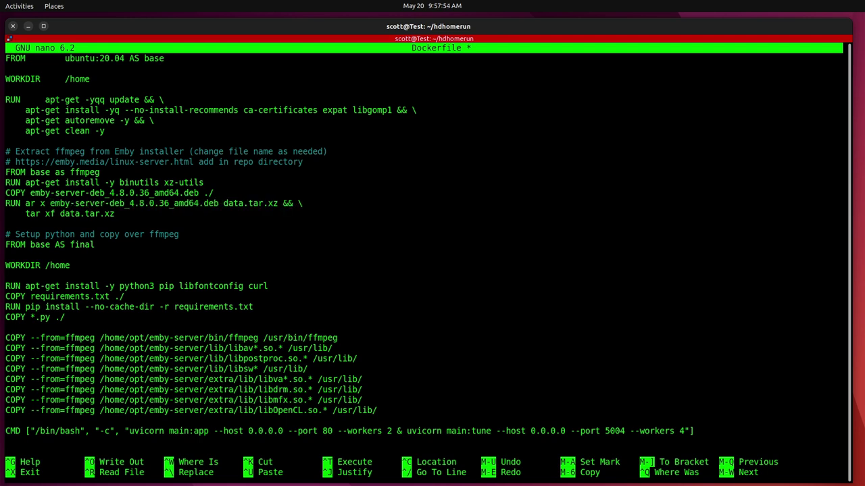
Step: Save the edited Dockerfile and build a Docker image tagged hdhr-ac4 from it in the current directory
key("ctrl+x")
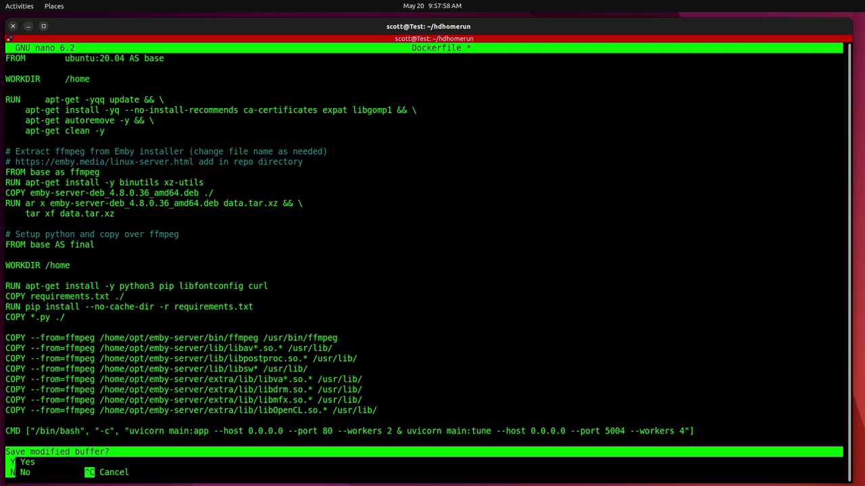
key("y")
key("Return")
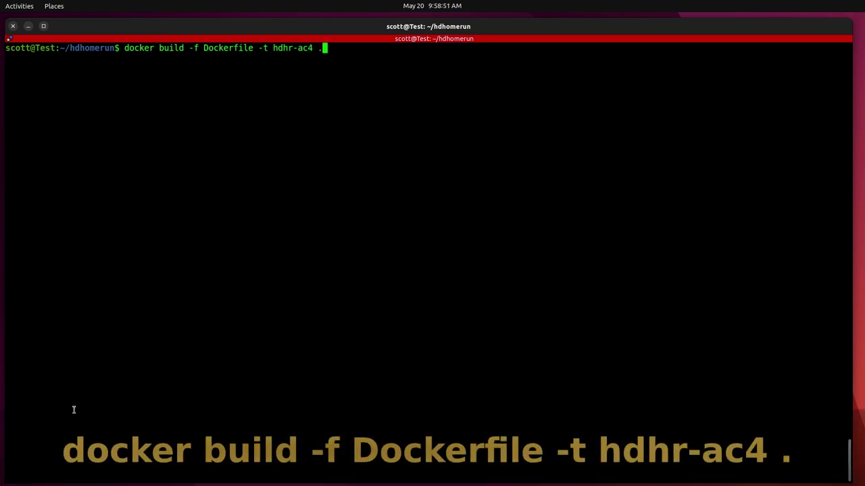
key("Return")
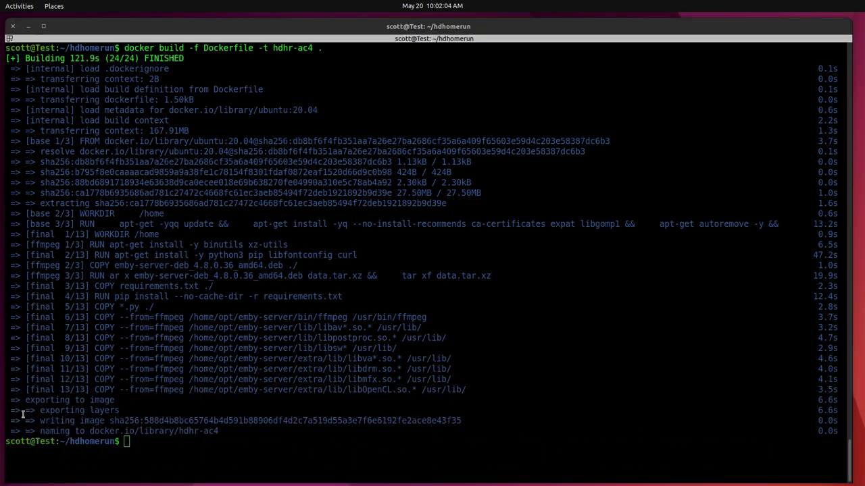
Step: Create docker-compose.yml in nano with an HDHomeRun service using image hdhr-ac4, ports 80:80 and 5004:5004, HDHR_IP=192.168.30.134, HOST_IP=192.168.30.201 and DEVICEID_SWAP=1
left_click(127, 422)
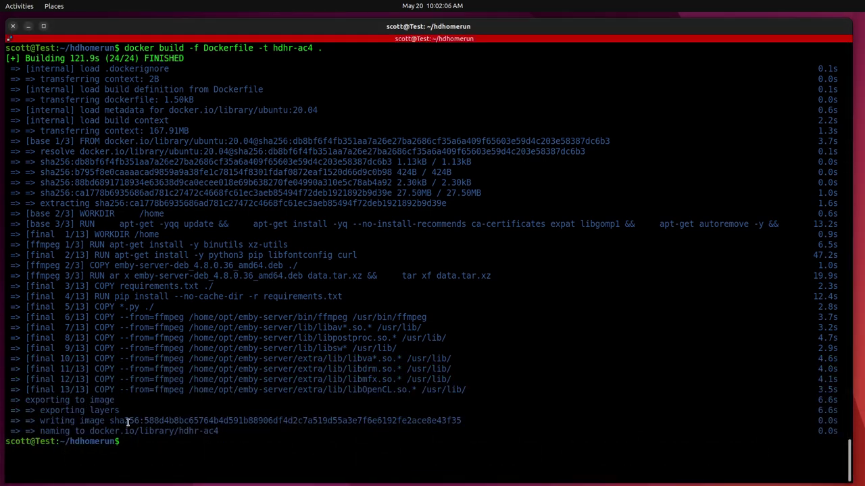
type("nano docker-comp")
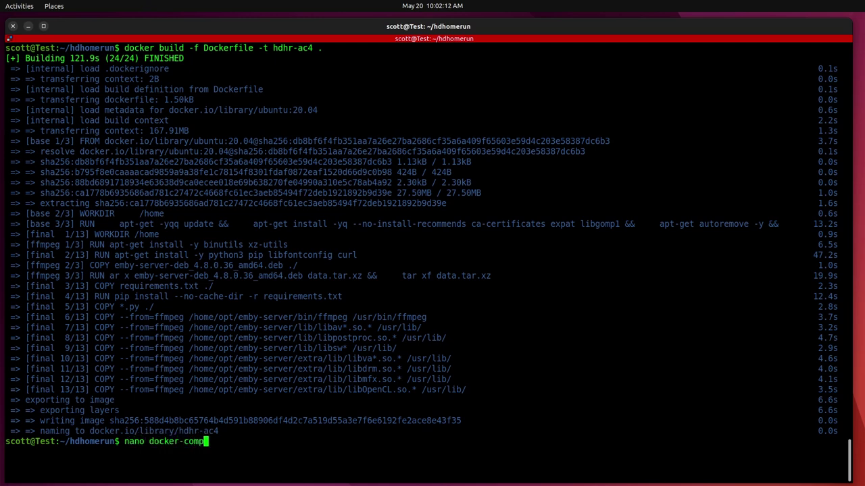
type("ose.yml")
key("Return")
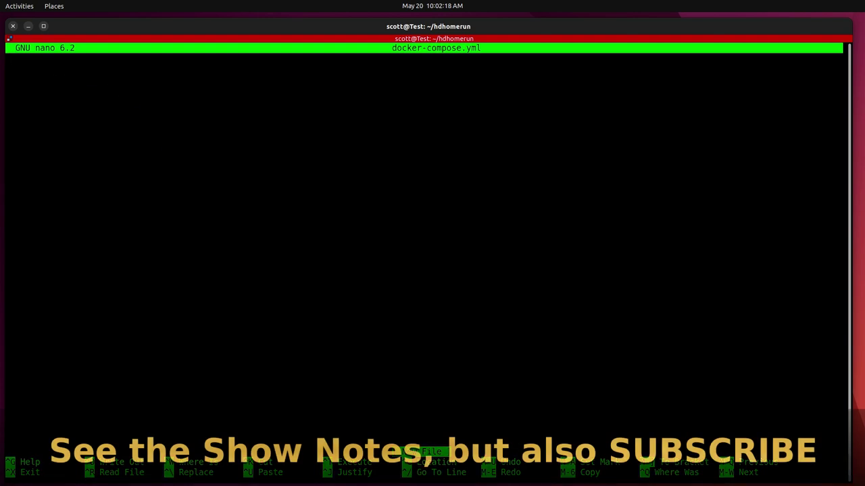
key("ctrl+shift+v")
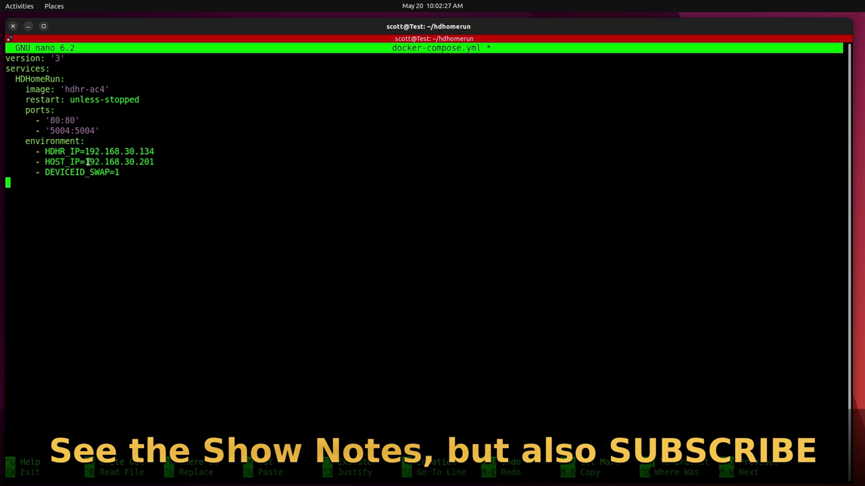
Step: Check the HDHR_IP and HOST_IP addresses in the environment section, then save docker-compose.yml and exit nano
left_click_drag(85, 152, 156, 152)
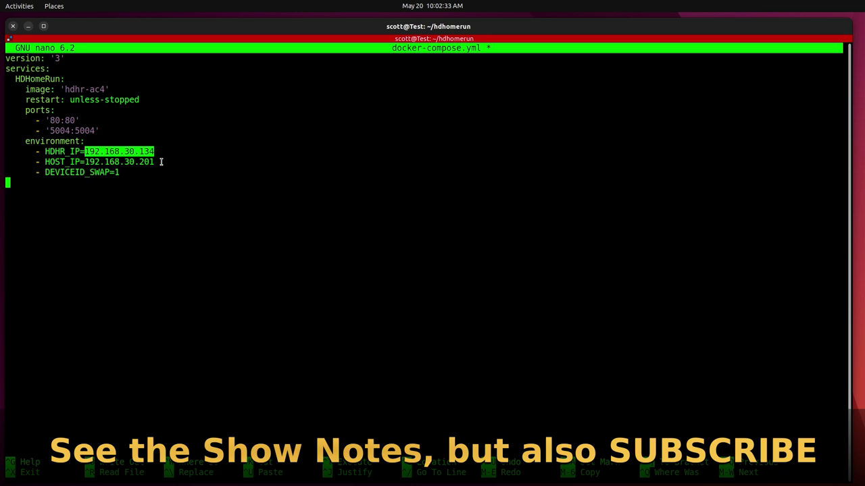
left_click(86, 162)
left_click_drag(86, 162, 153, 164)
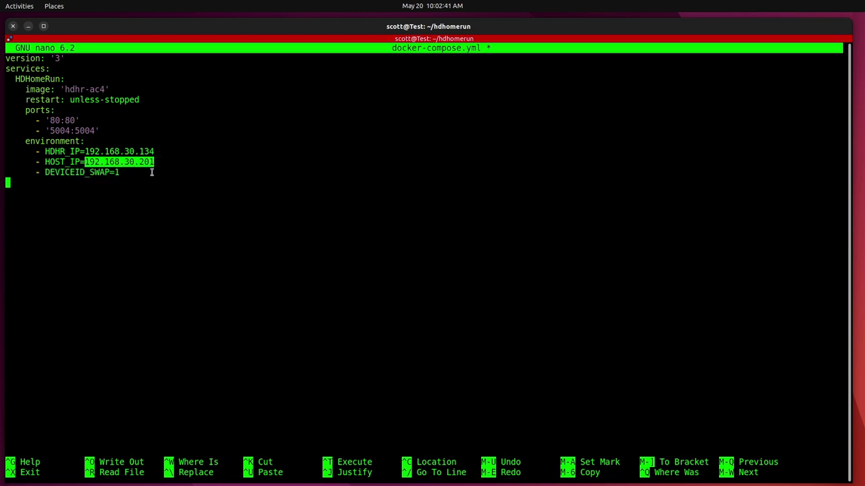
left_click(119, 182)
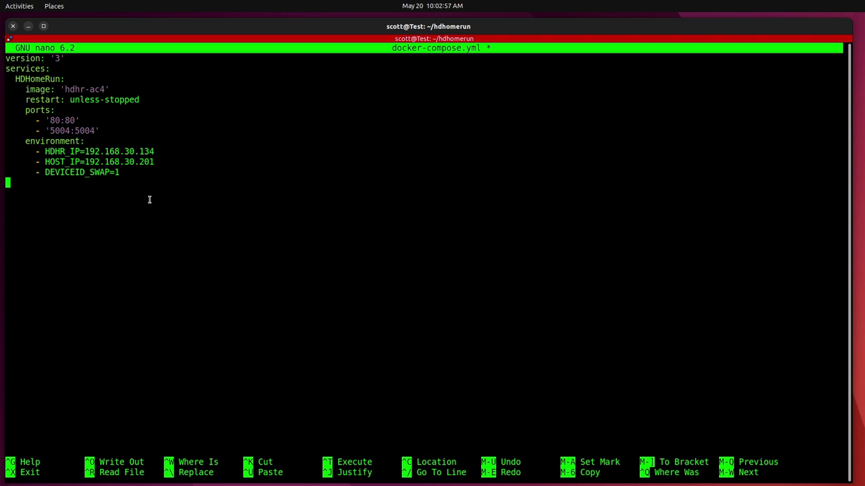
key("ctrl+o")
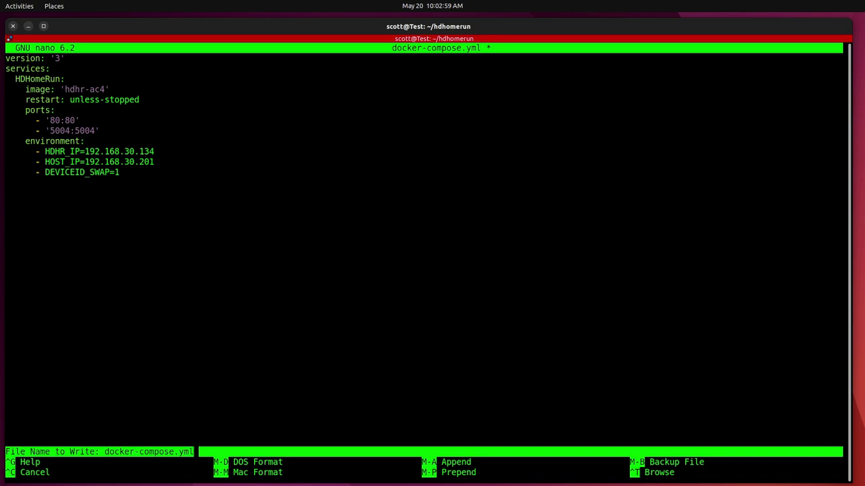
key("Return")
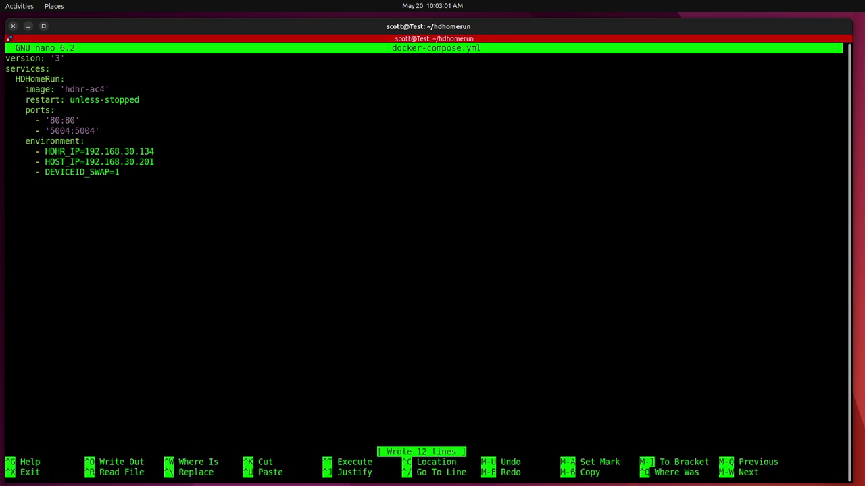
key("ctrl+x")
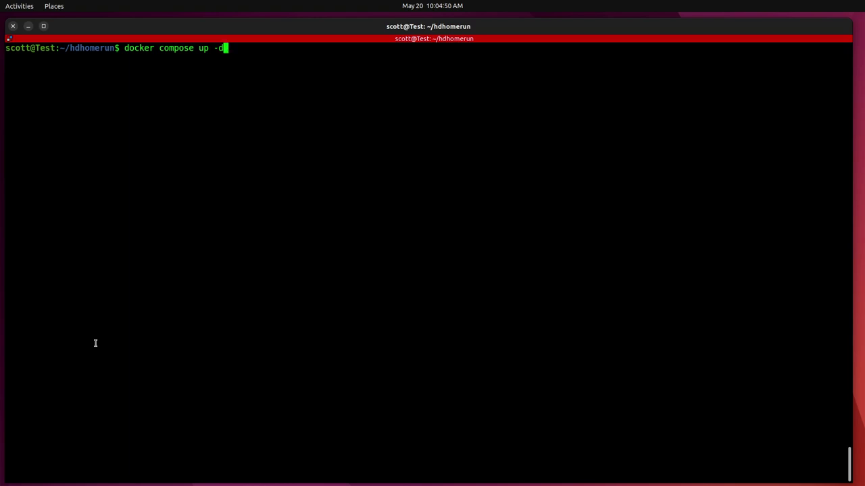
Step: Start the HDHomeRun compose service in detached mode with docker compose up -d and list its status with docker compose ps
key("Return")
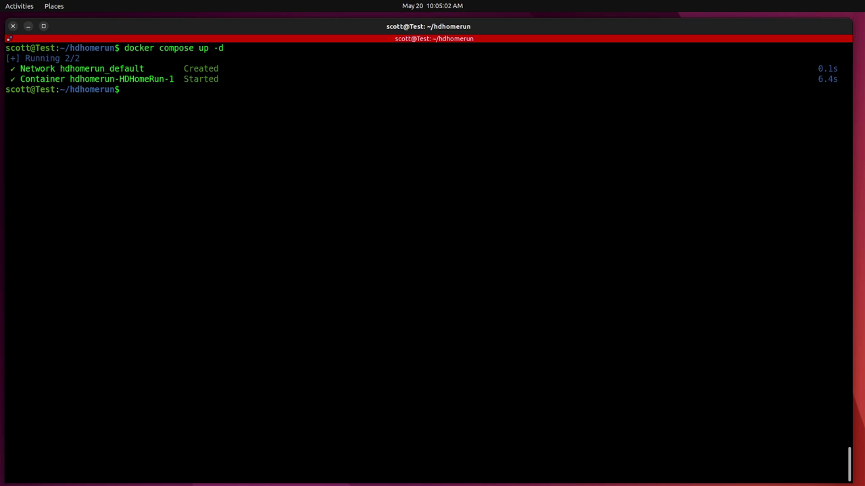
type("docker compose p")
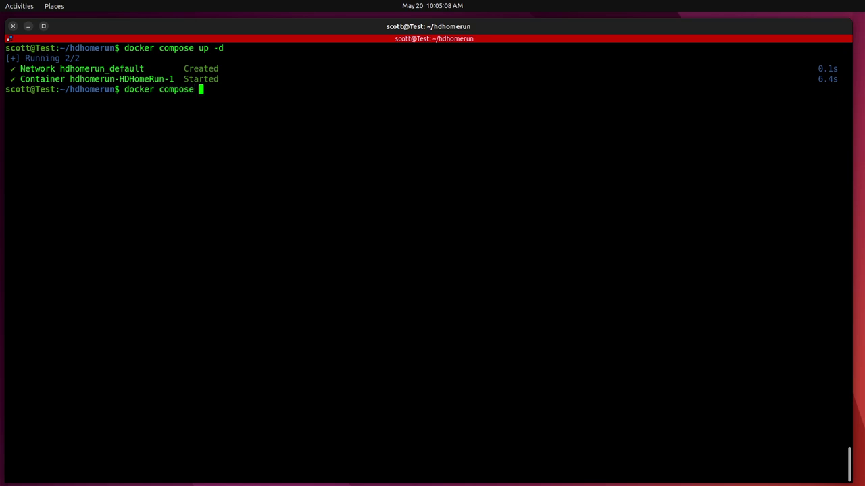
type("s")
key("Return")
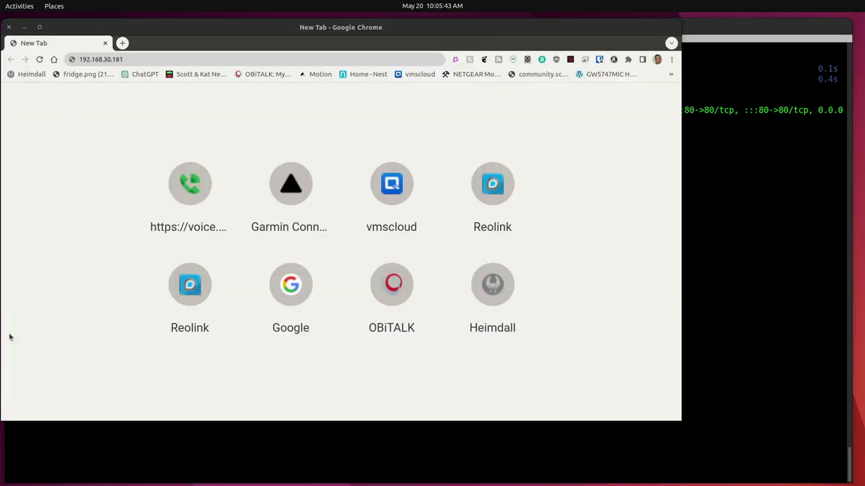
Step: Switch to Chrome and load the emulated tuner's page at 192.168.30.181
left_click(150, 59)
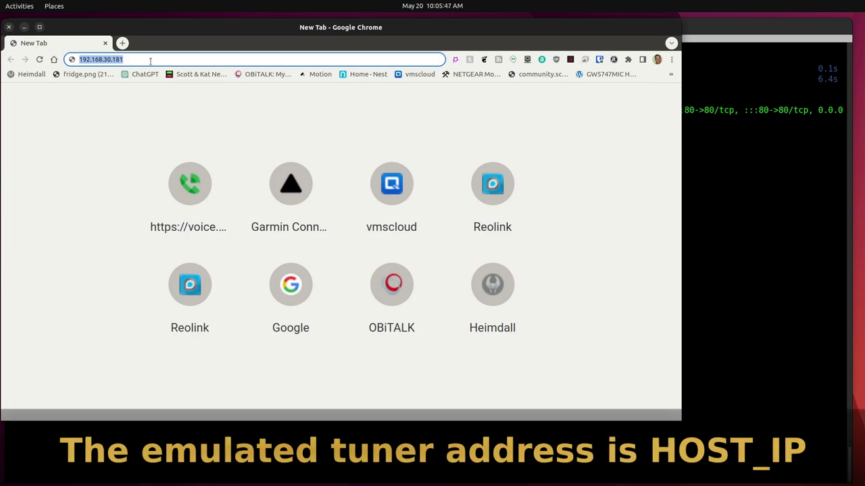
left_click(150, 60)
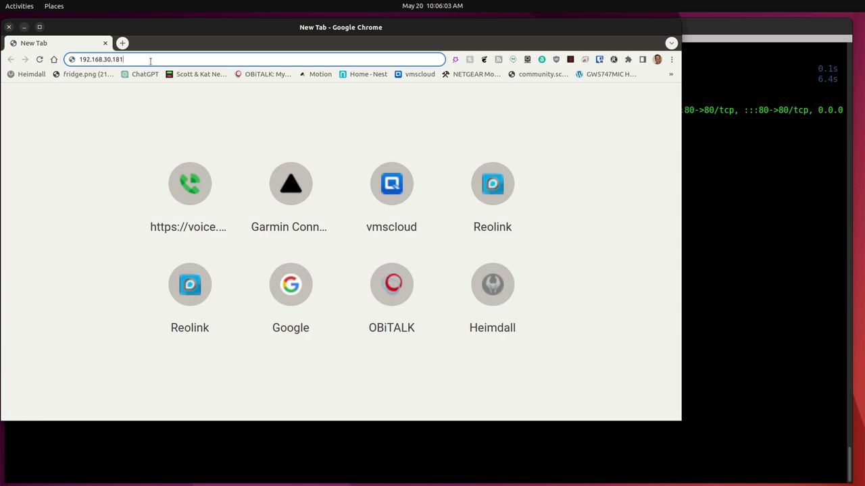
key("Return")
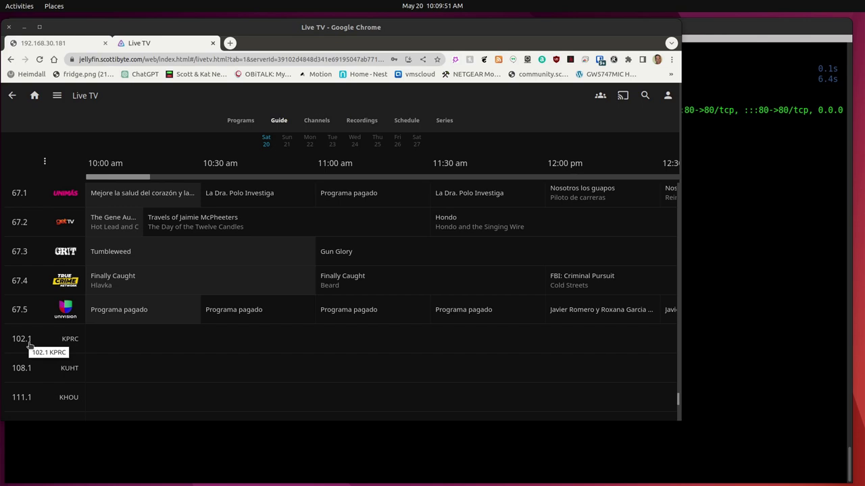
Step: Open channel 102.1 KPRC from Jellyfin's Live TV guide and start playing it
left_click(29, 345)
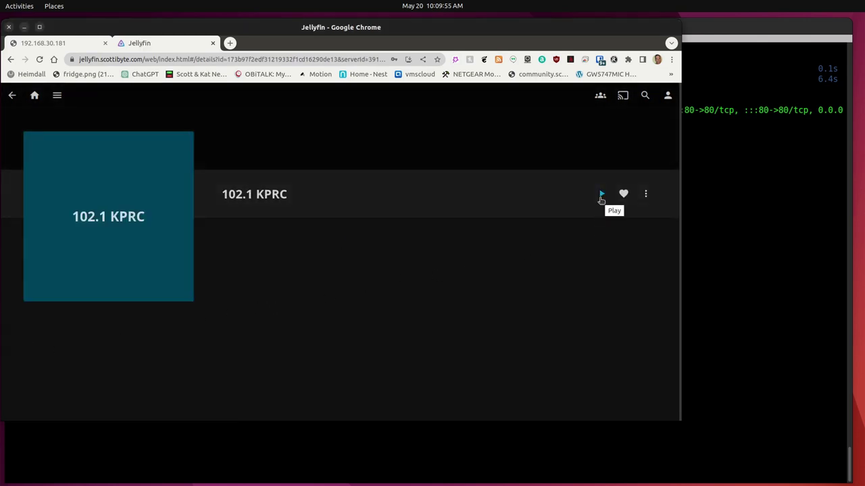
left_click(601, 196)
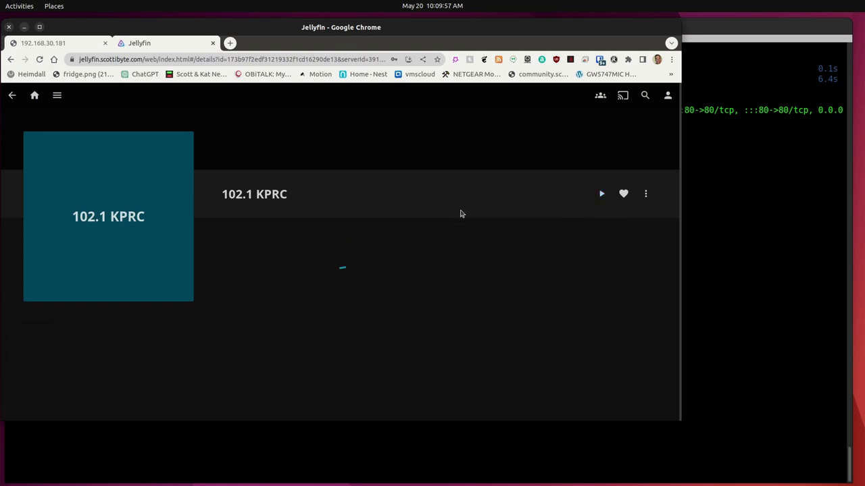